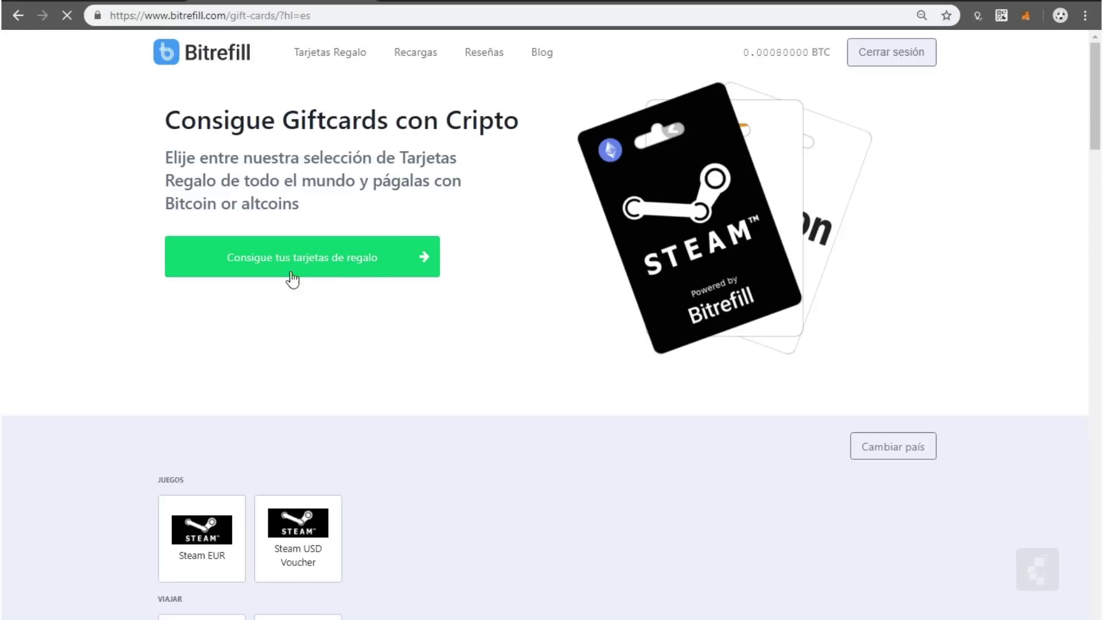
Open the Bitrefill gift card catalog and set the country to USA
click(387, 276)
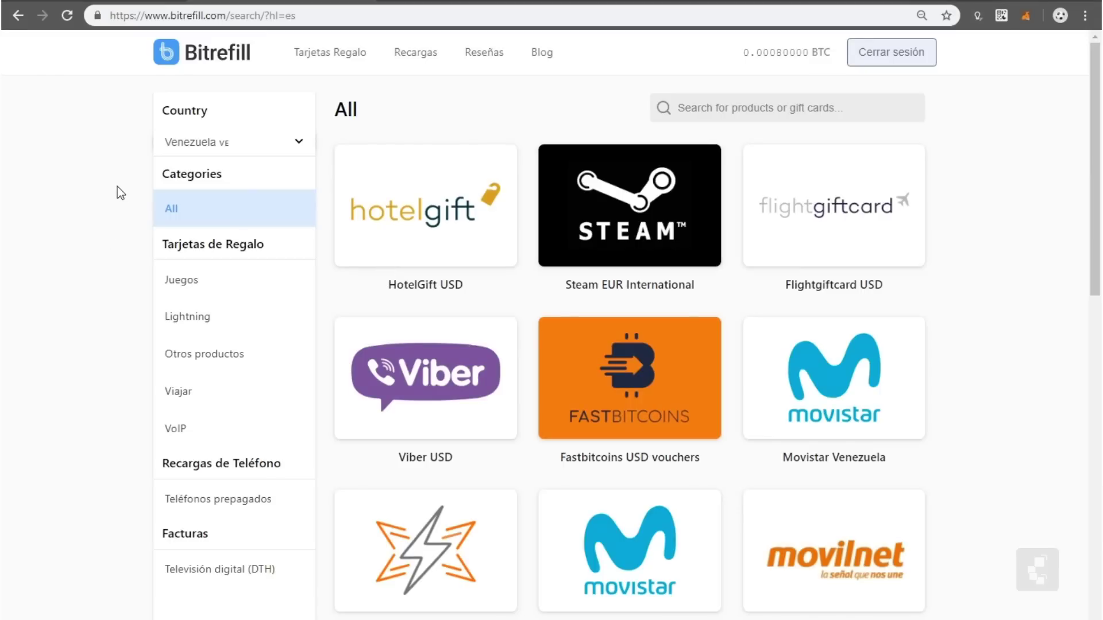
click(182, 145)
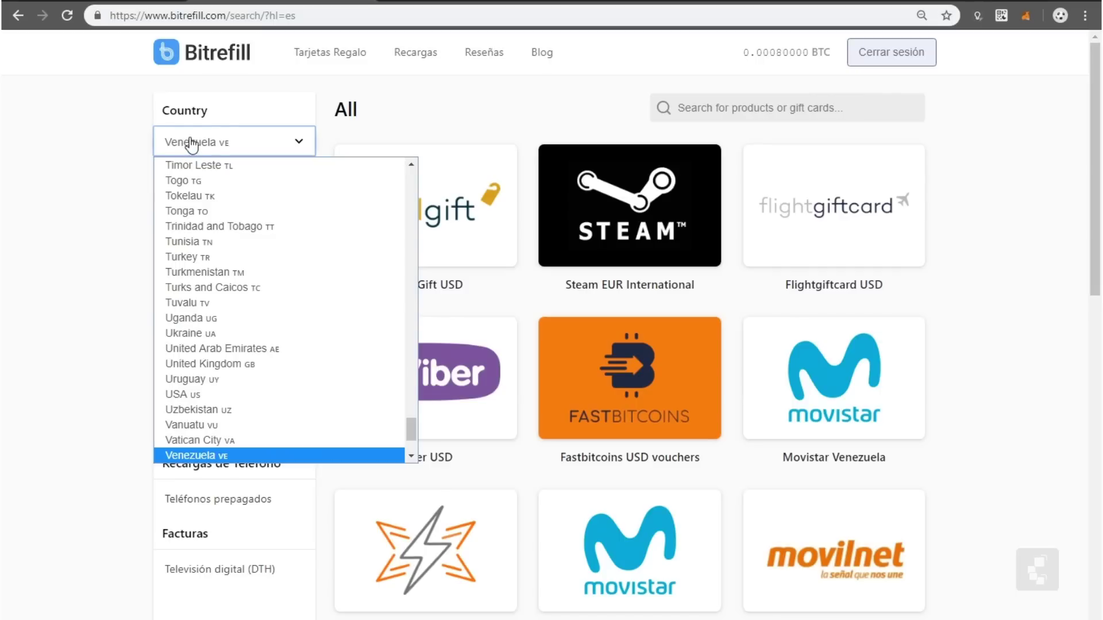
text(es)
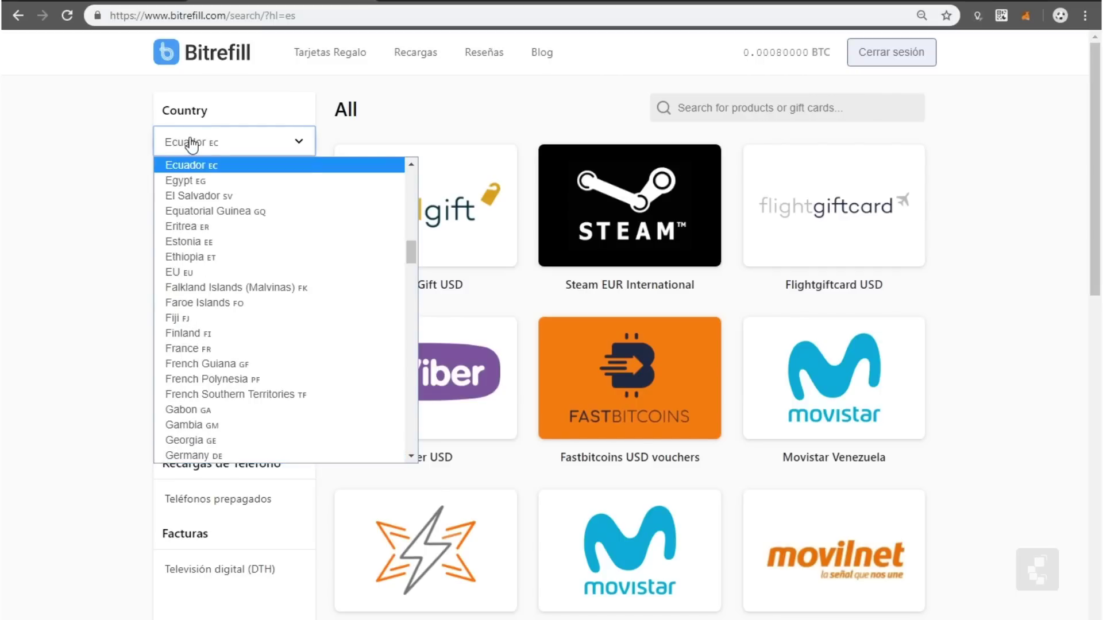
text(us)
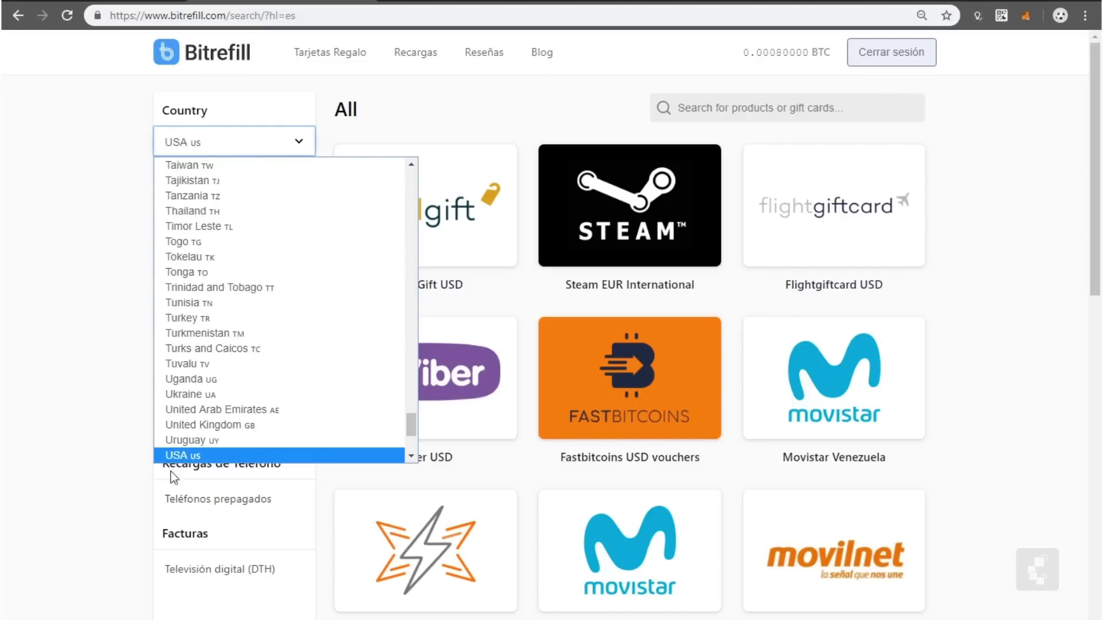
click(182, 455)
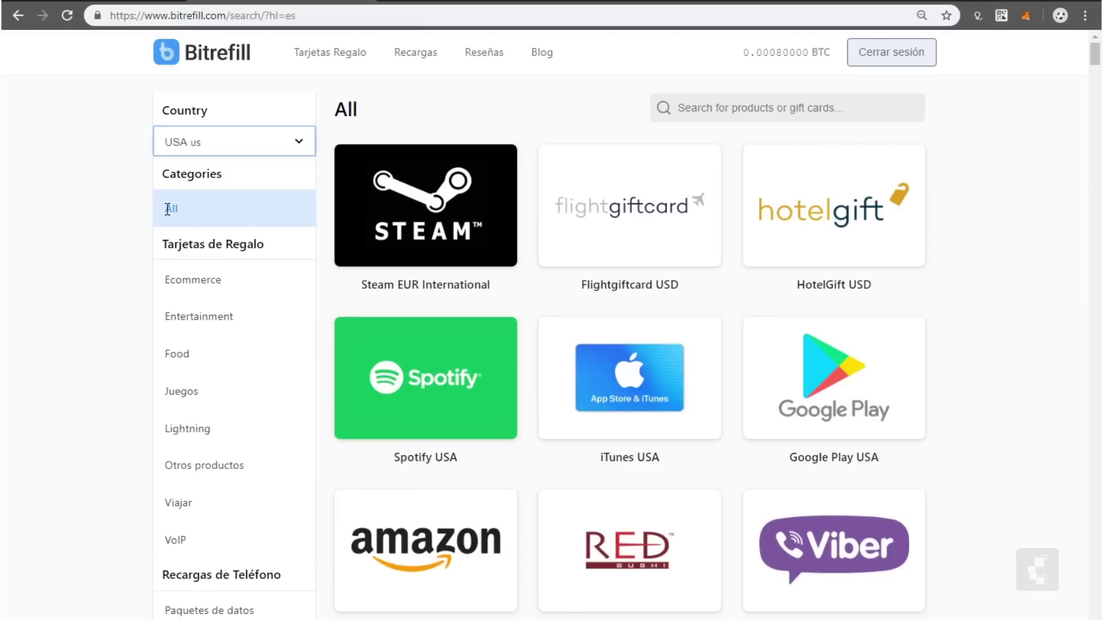
Search the USA products for netflix and open the Netflix USA gift card
scroll(402, 229, down, 2)
scroll(462, 240, up, 2)
click(796, 109)
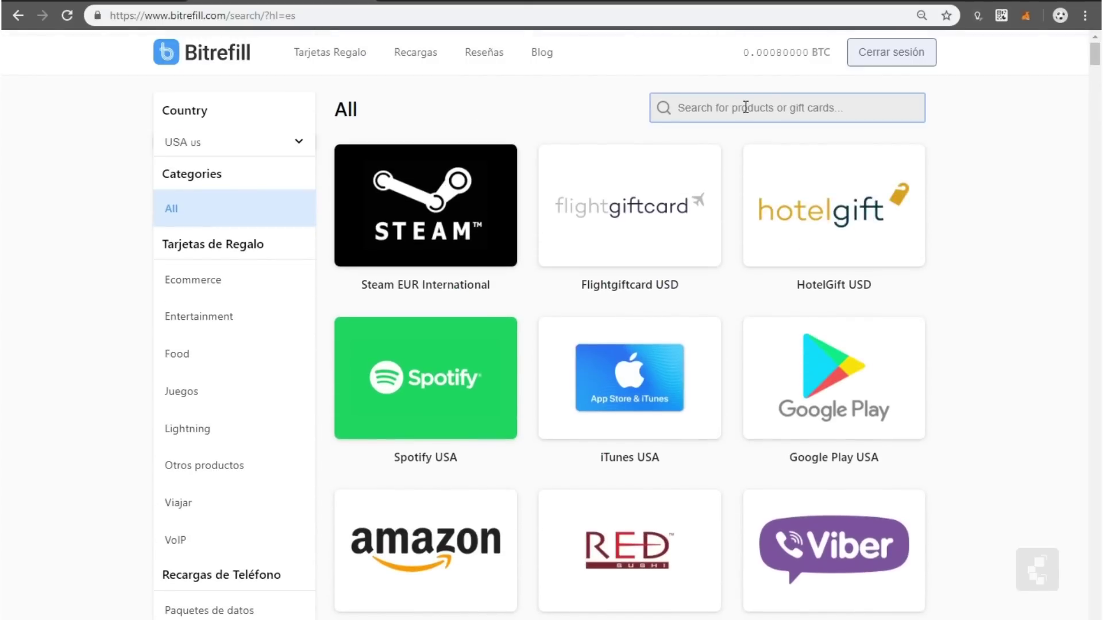
text(netflix)
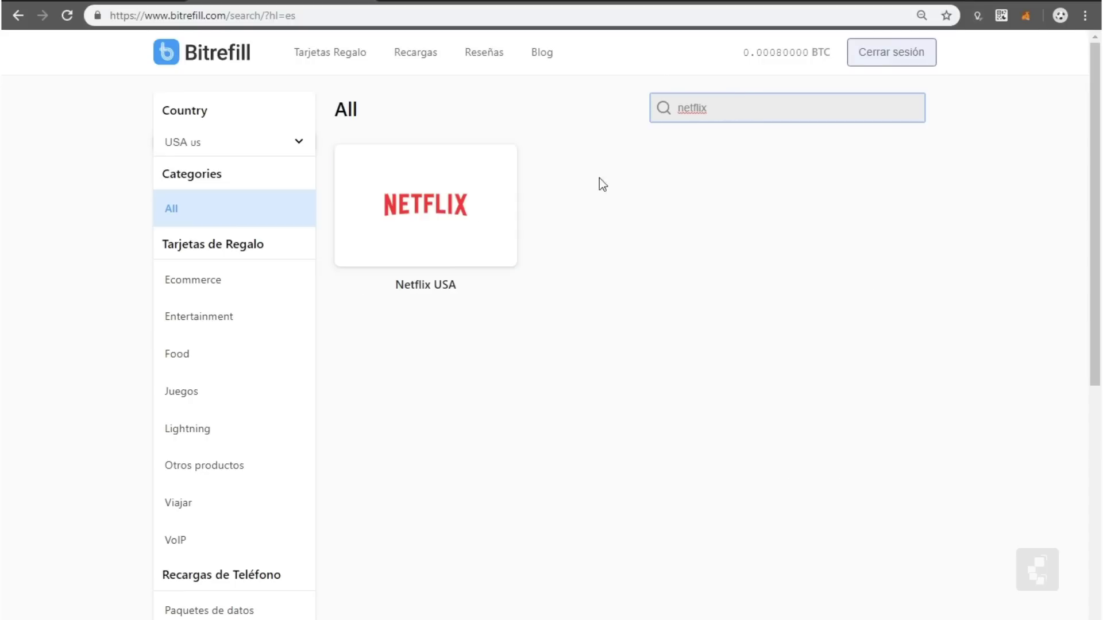
click(435, 207)
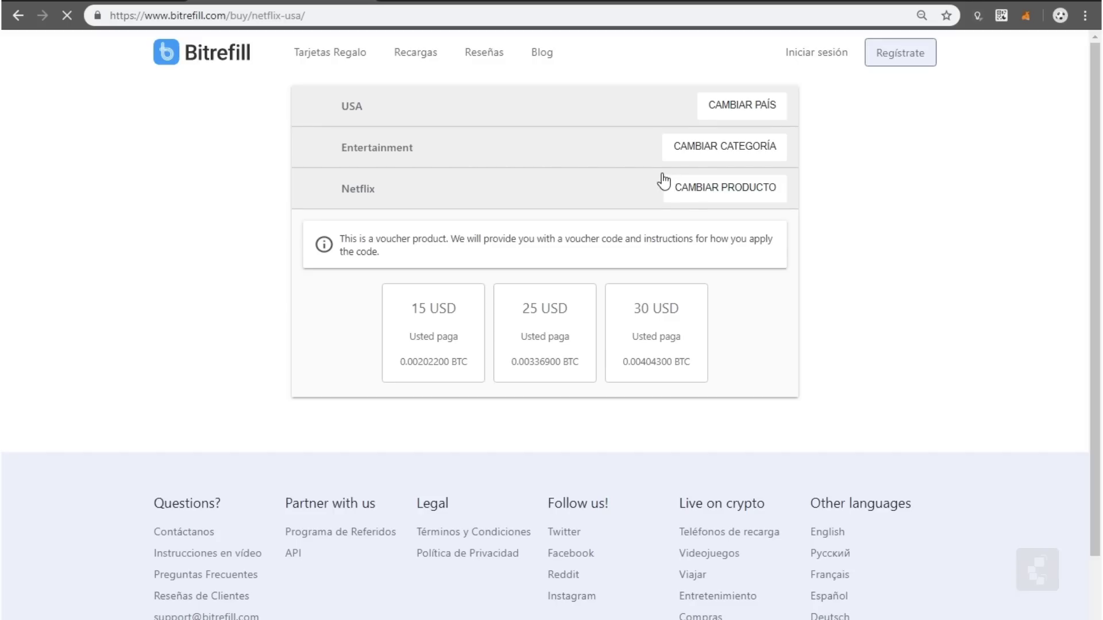
Choose the 15 USD Netflix voucher and continue with the order e-mail address to review the payment methods
scroll(665, 180, down, 2)
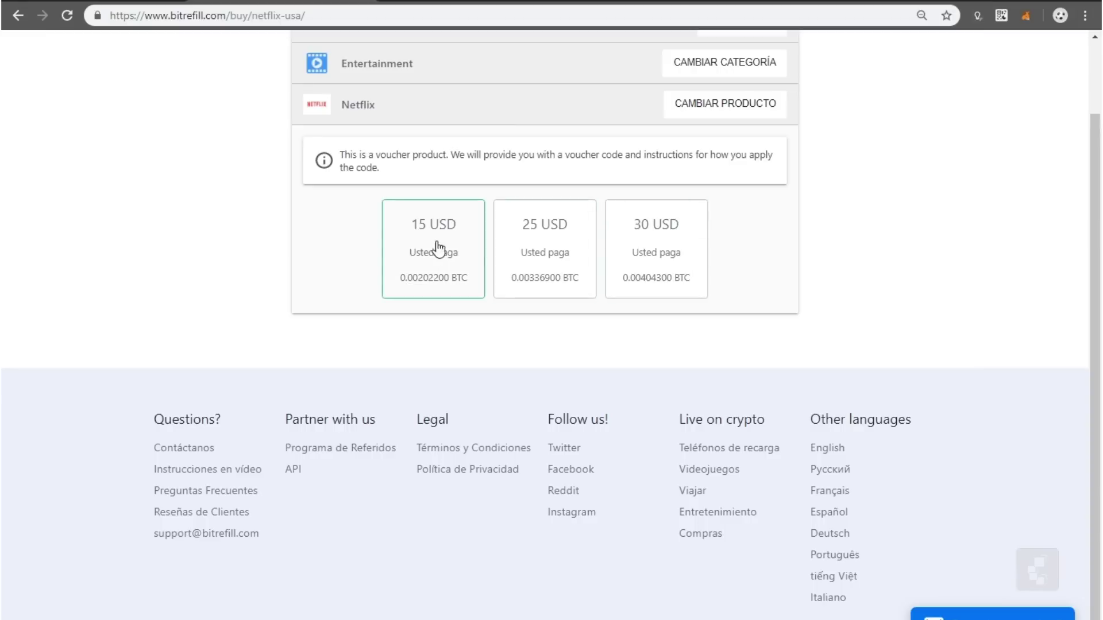
click(464, 256)
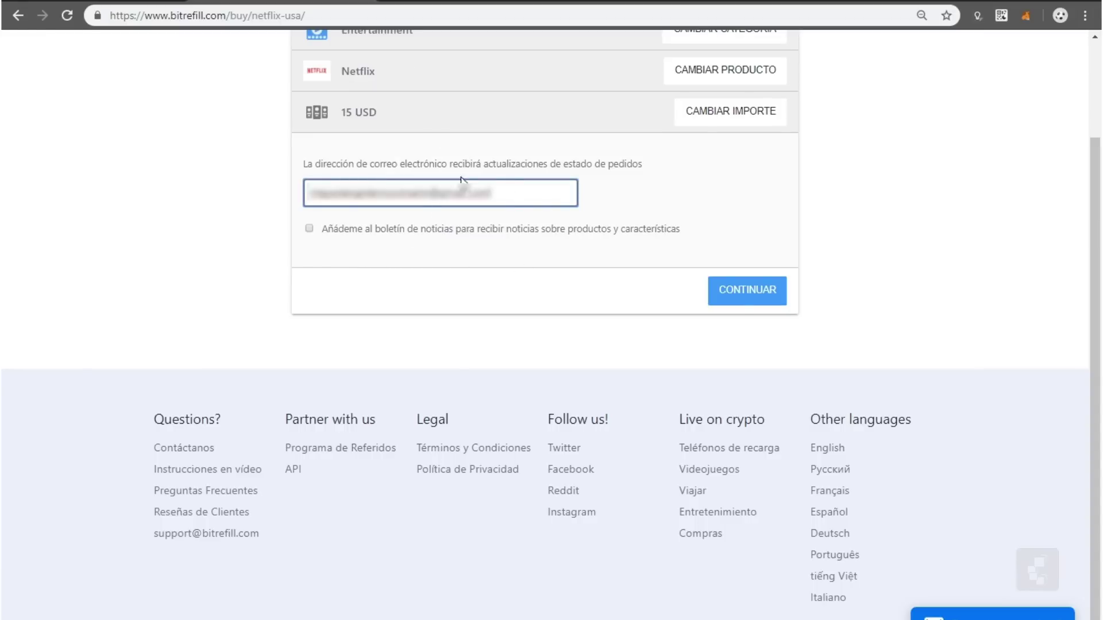
key(ctrl+a)
key(ctrl+v)
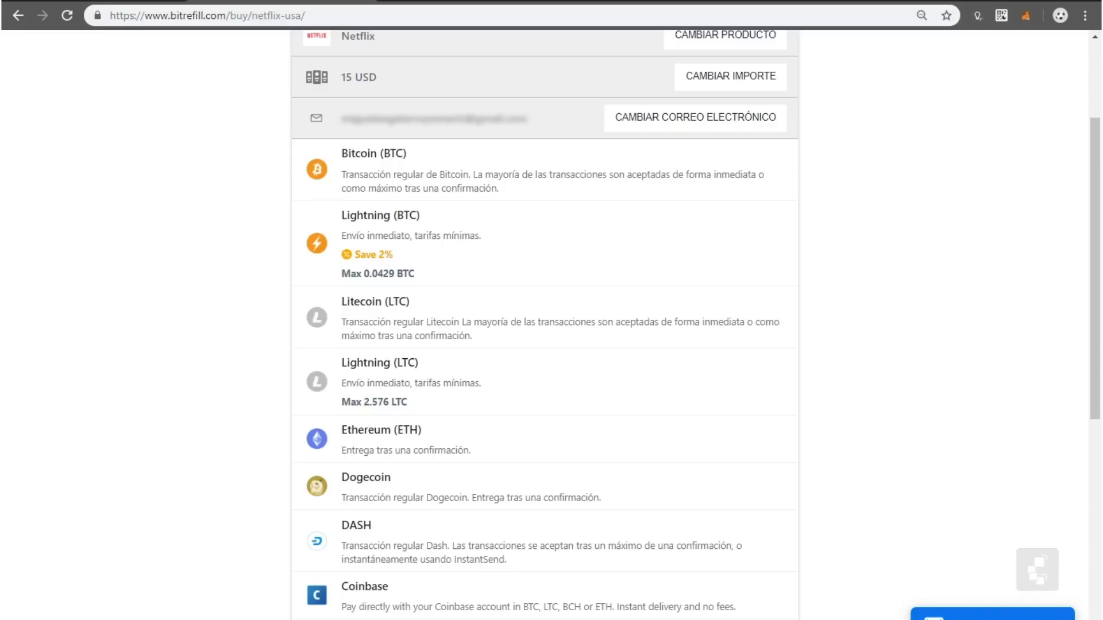
scroll(1064, 333, down, 4)
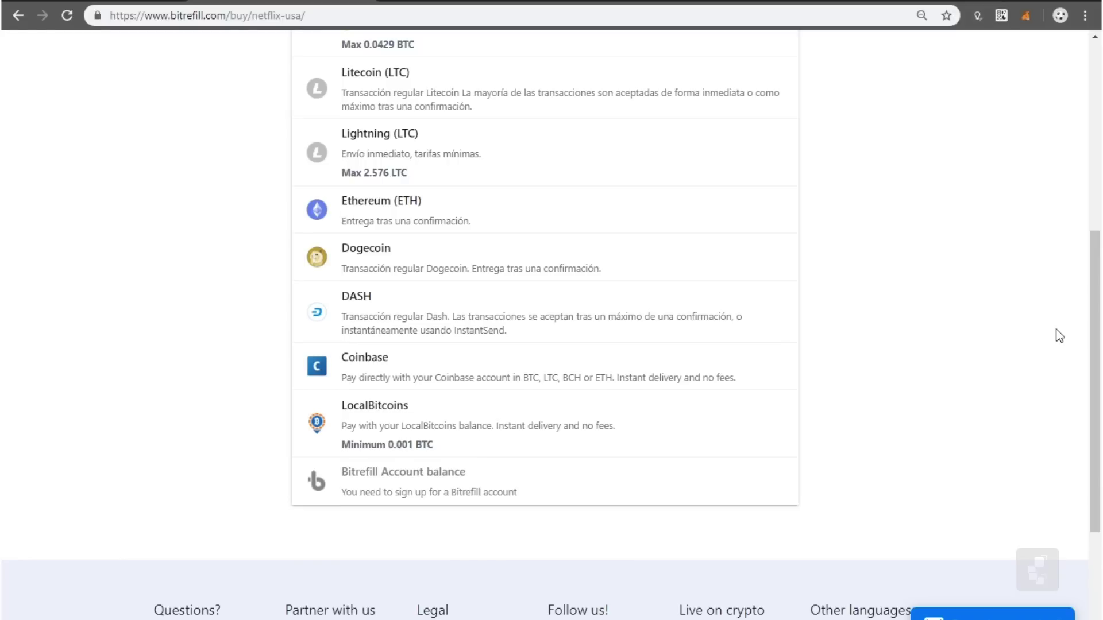
scroll(1059, 335, up, 5)
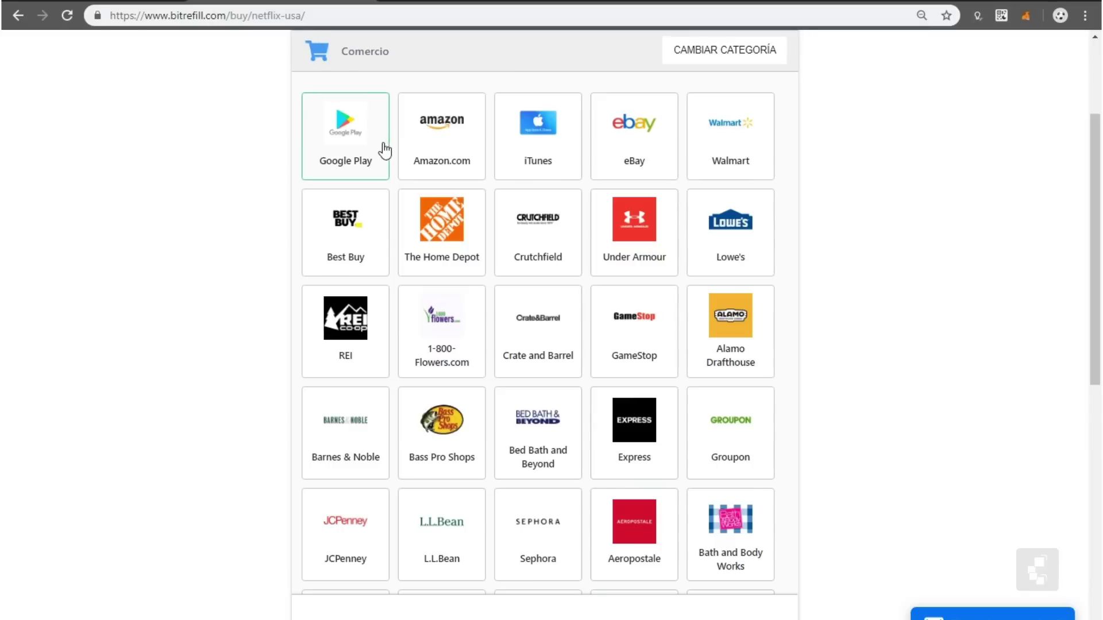
Open the Amazon.com gift card from the Comercio category for USA
scroll(187, 181, up, 2)
scroll(187, 182, up, 1)
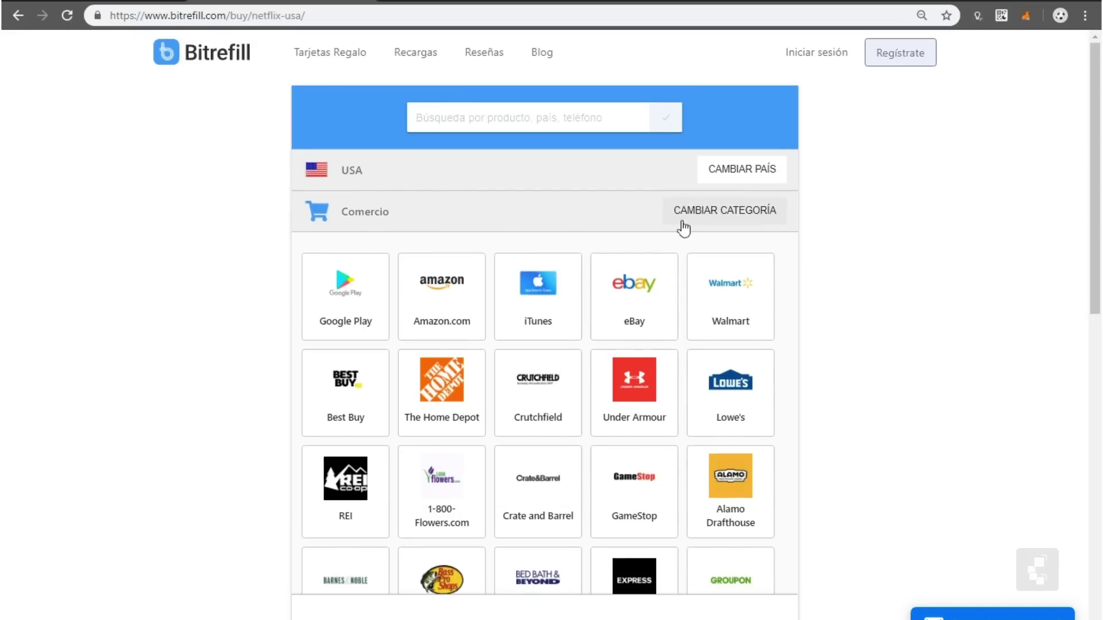
click(460, 306)
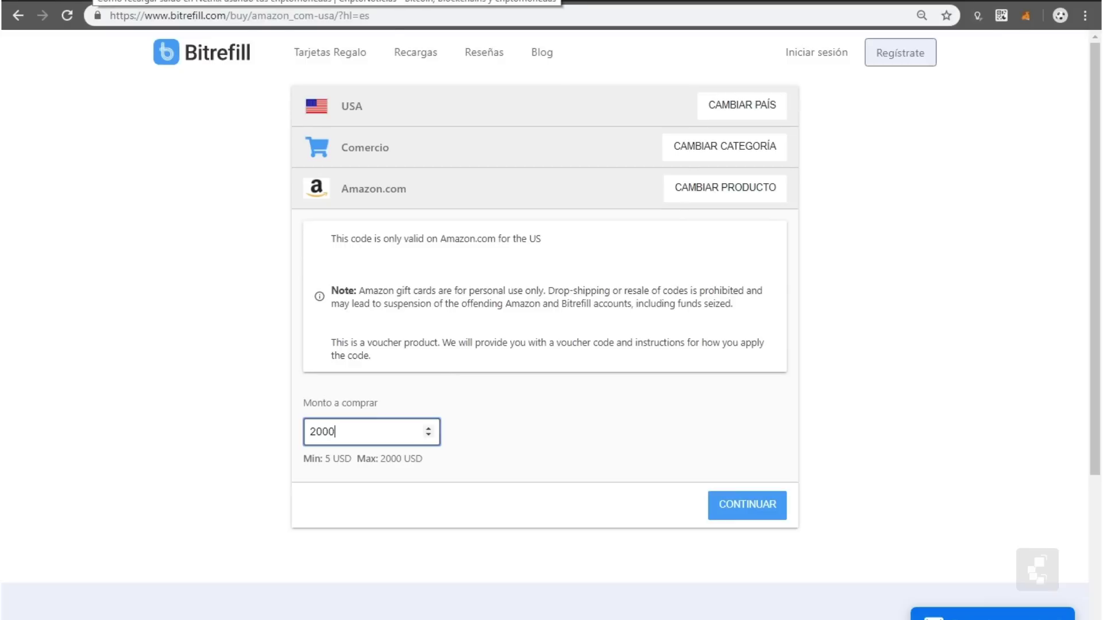
click(460, 2)
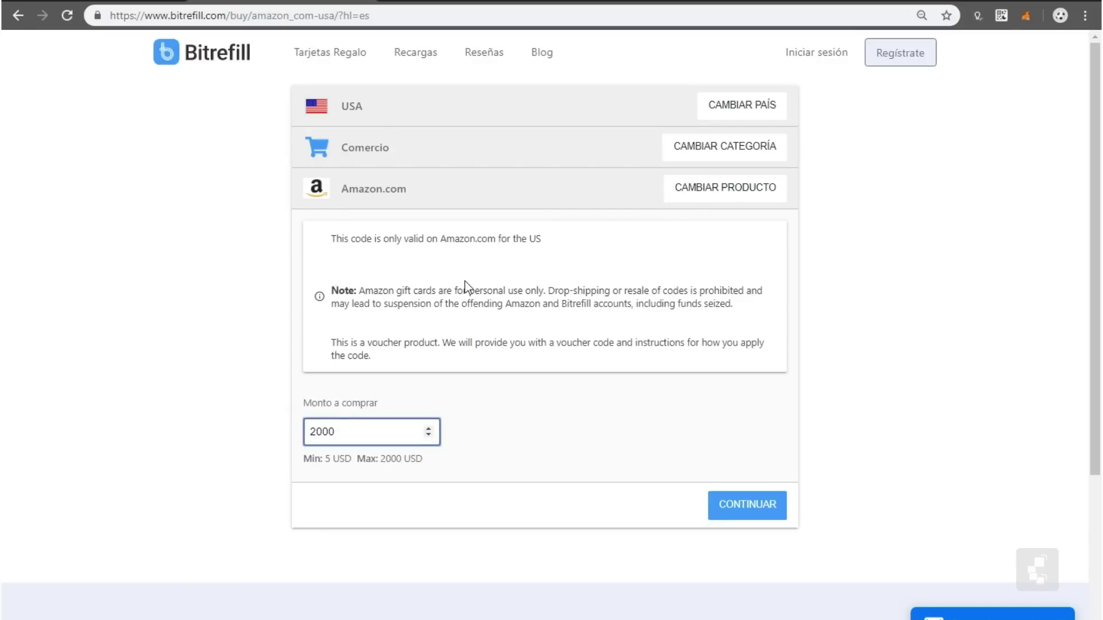
Set the Amazon.com gift card purchase amount to 25 USD and continue to the order e-mail entry
key(BackSpace)
key(BackSpace)
key(BackSpace)
key(BackSpace)
text(0)
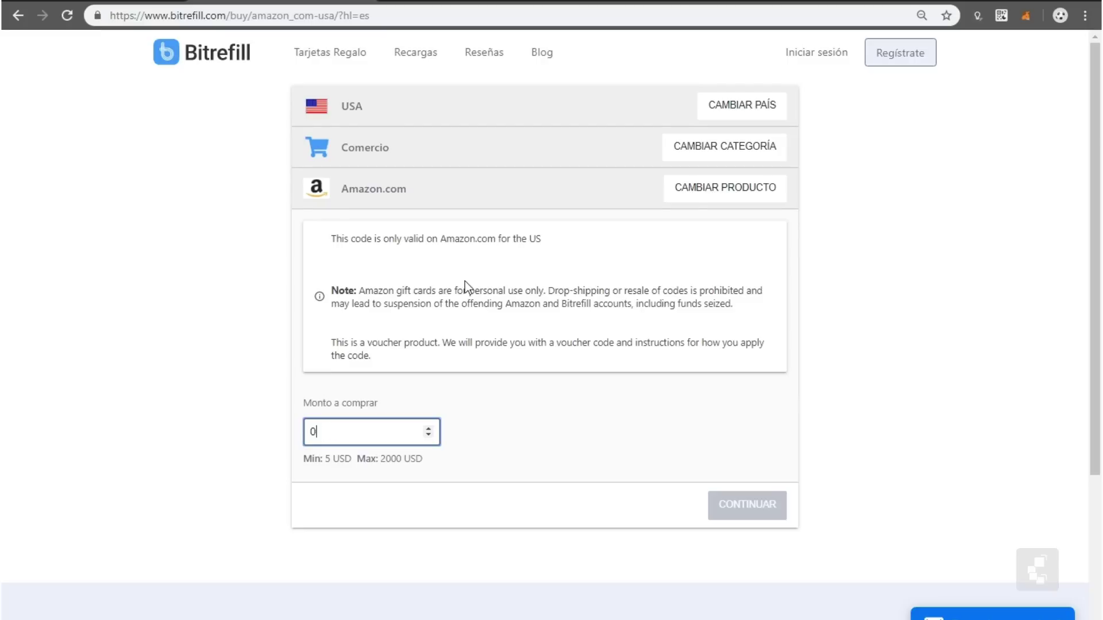
text(25)
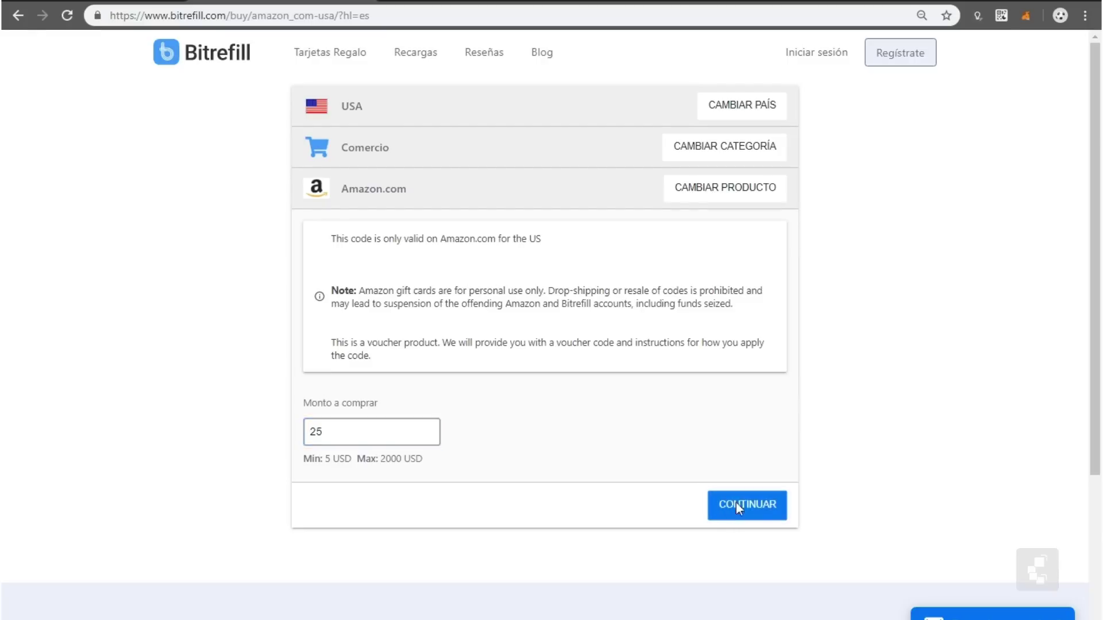
click(735, 502)
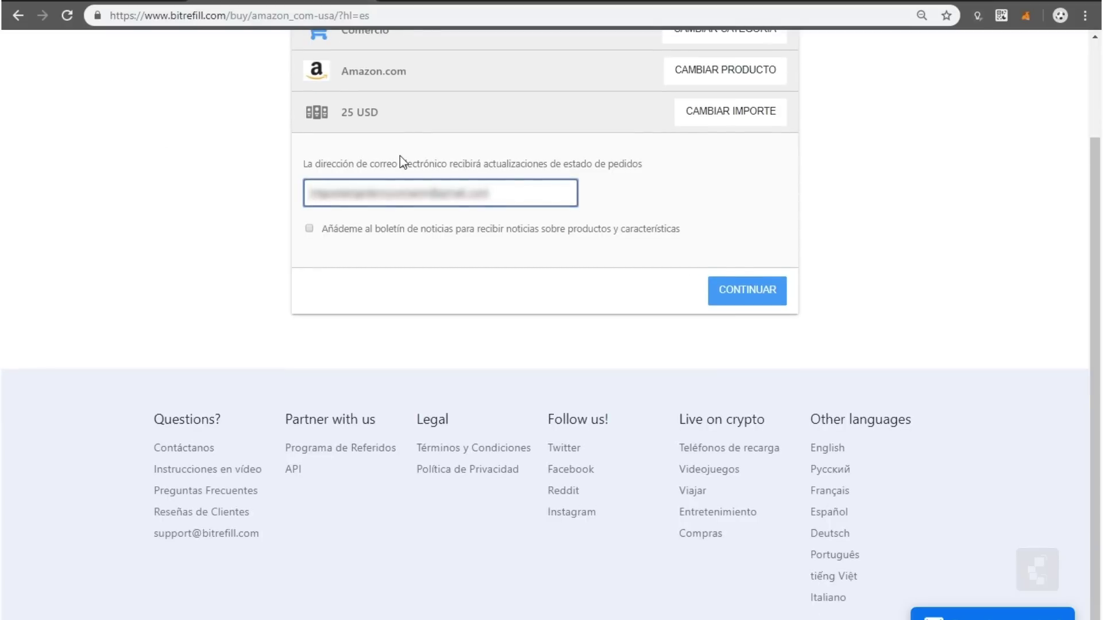
Switch to Amazon and open the gift card redemption page from the account's gift card balance
click(422, 2)
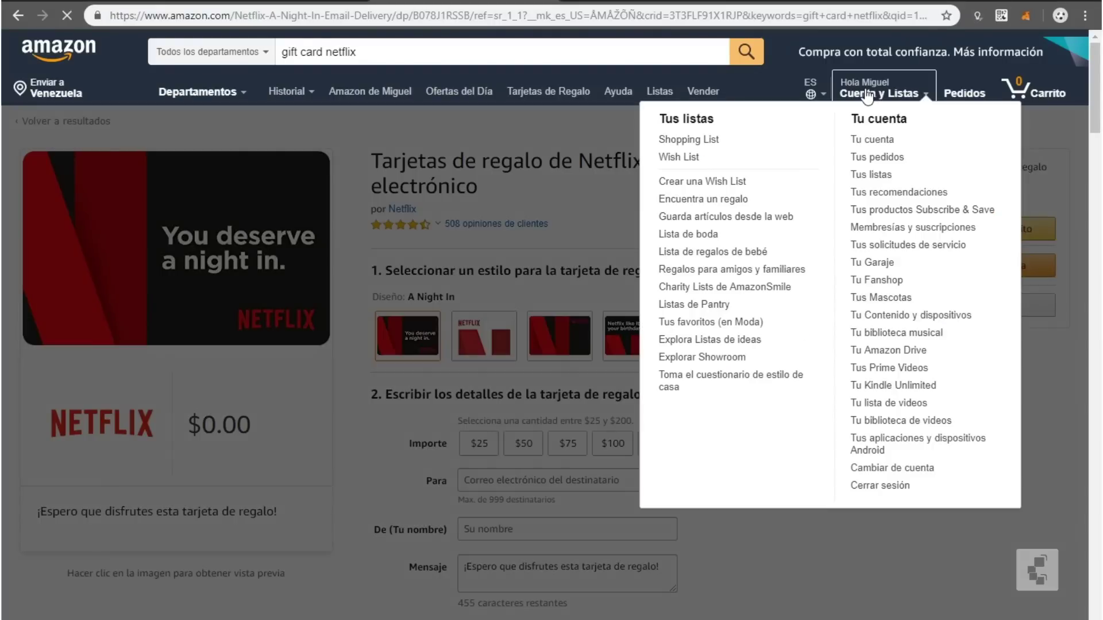
click(872, 87)
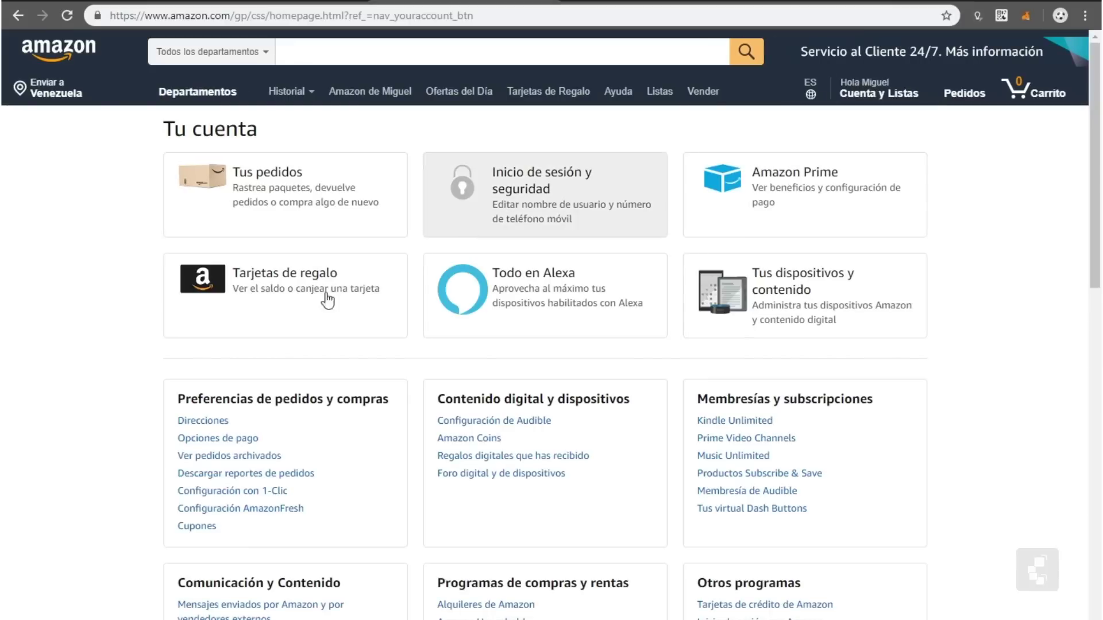
click(265, 303)
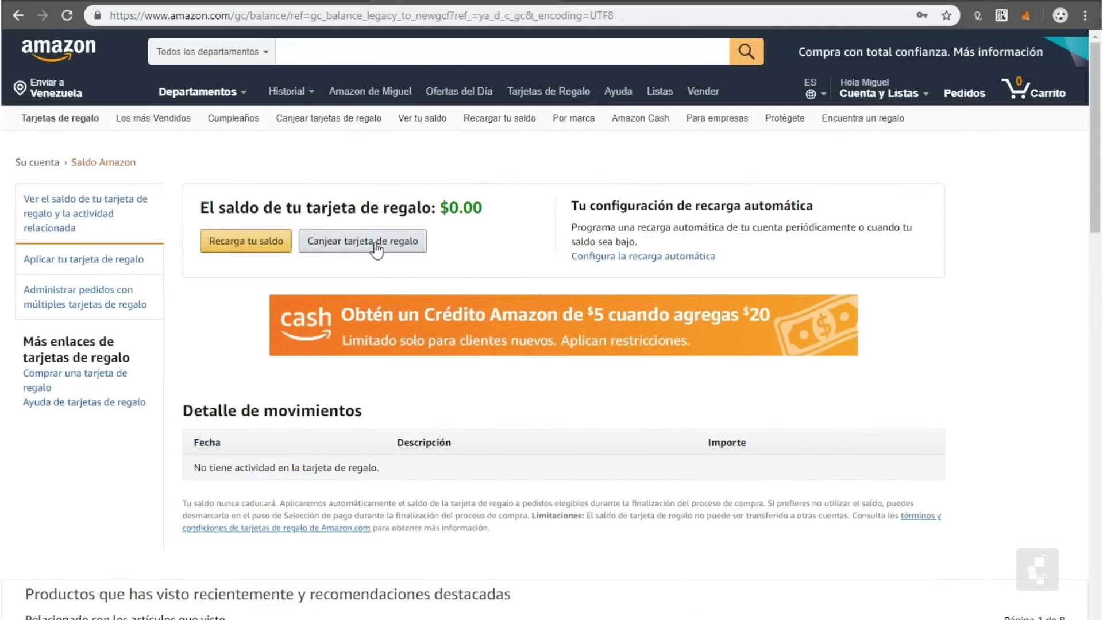
click(348, 247)
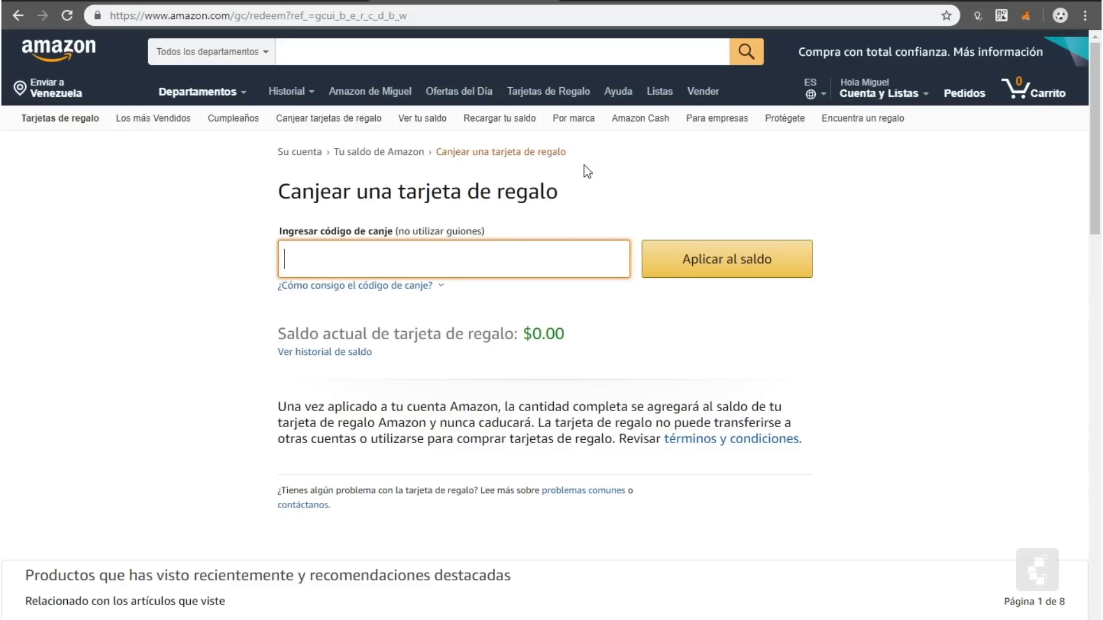
Search Amazon for "netflix gift cards" and open the Netflix gift card with e-mail delivery
click(413, 48)
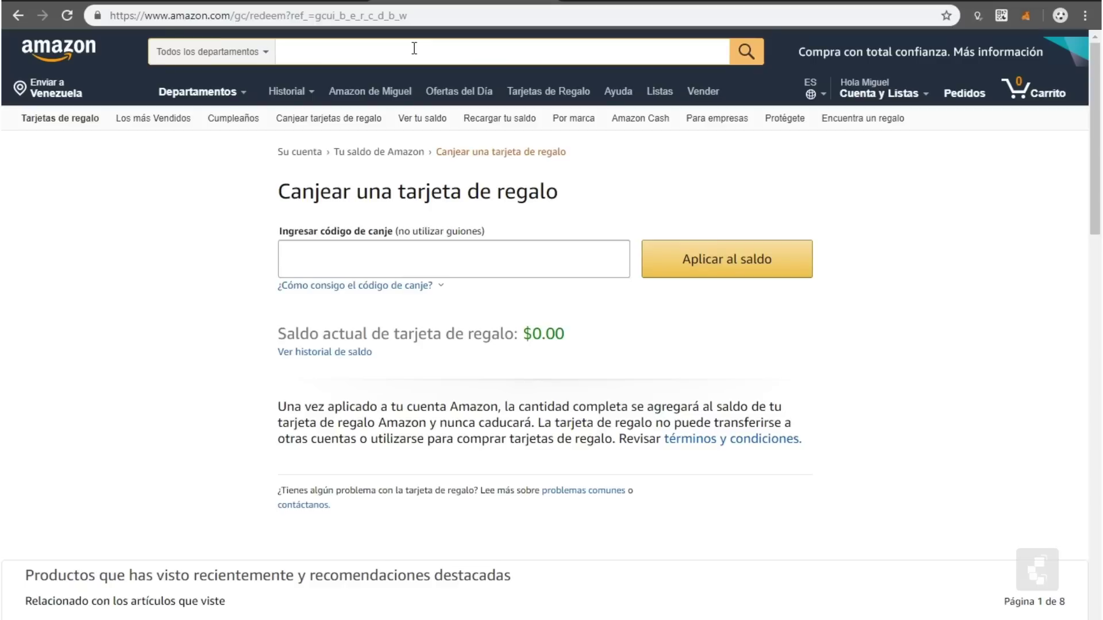
text(netflix)
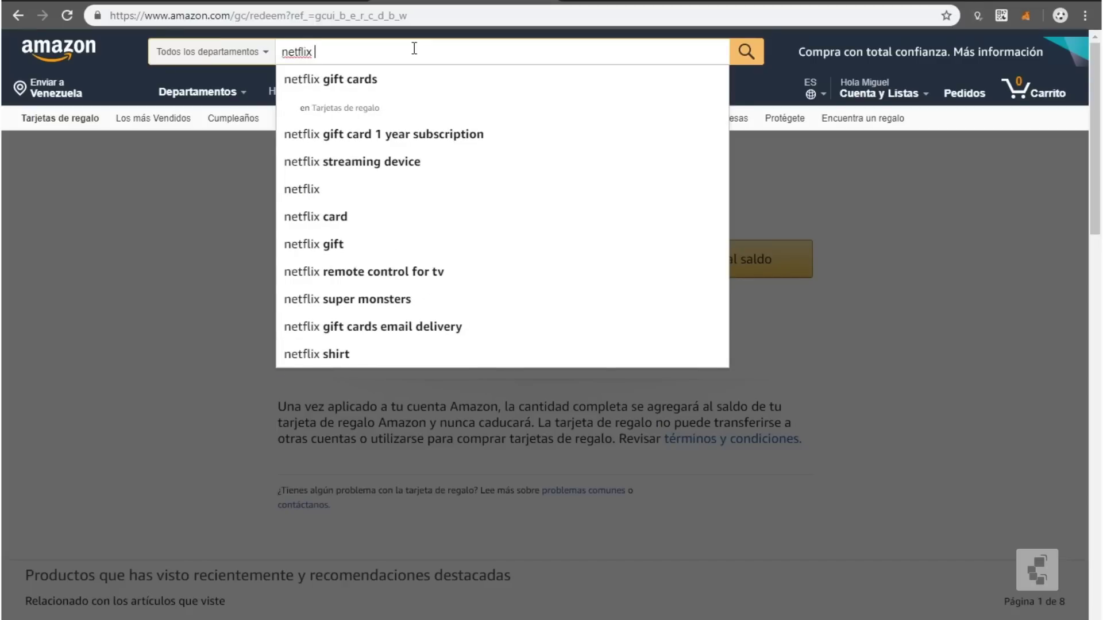
key(Down)
key(Return)
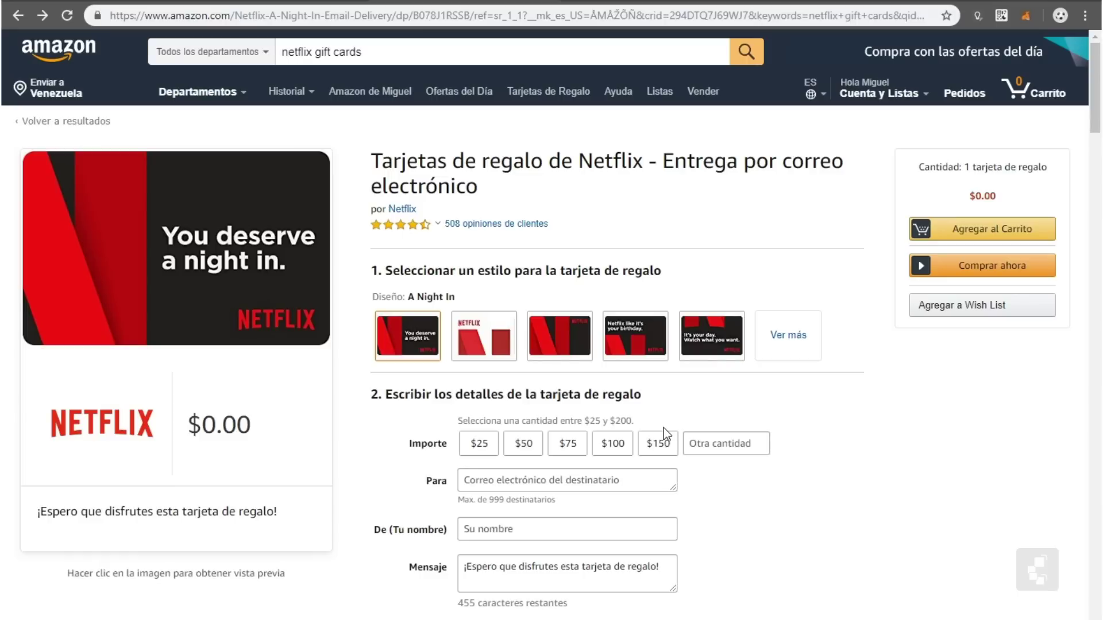
Set the Netflix gift card amount to $25 and fill in the recipient's e-mail address
click(494, 444)
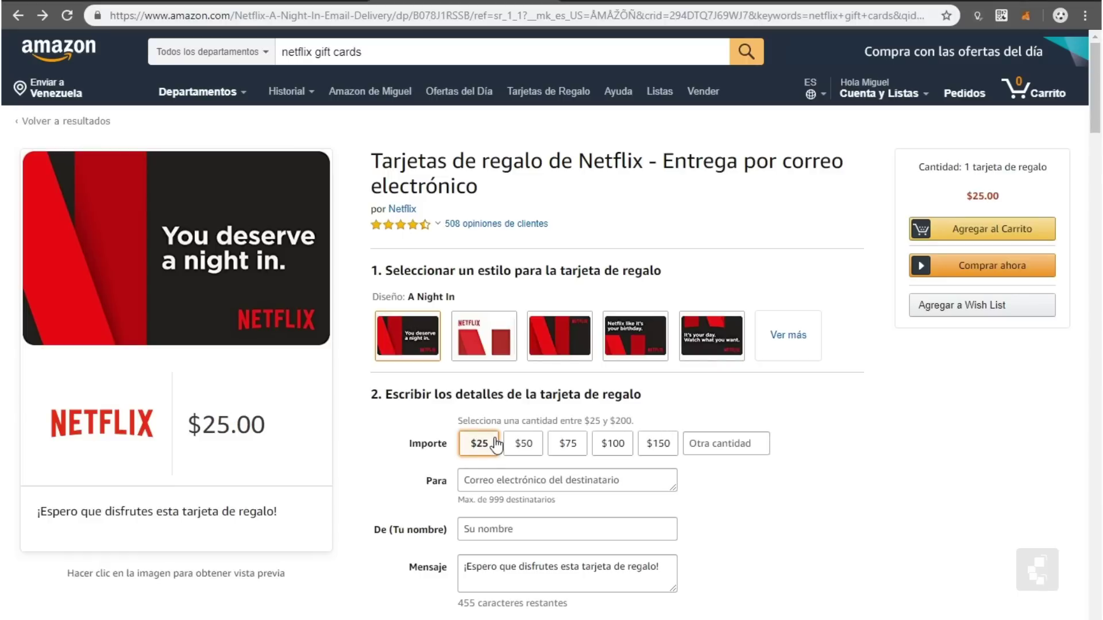
scroll(721, 445, down, 3)
click(708, 296)
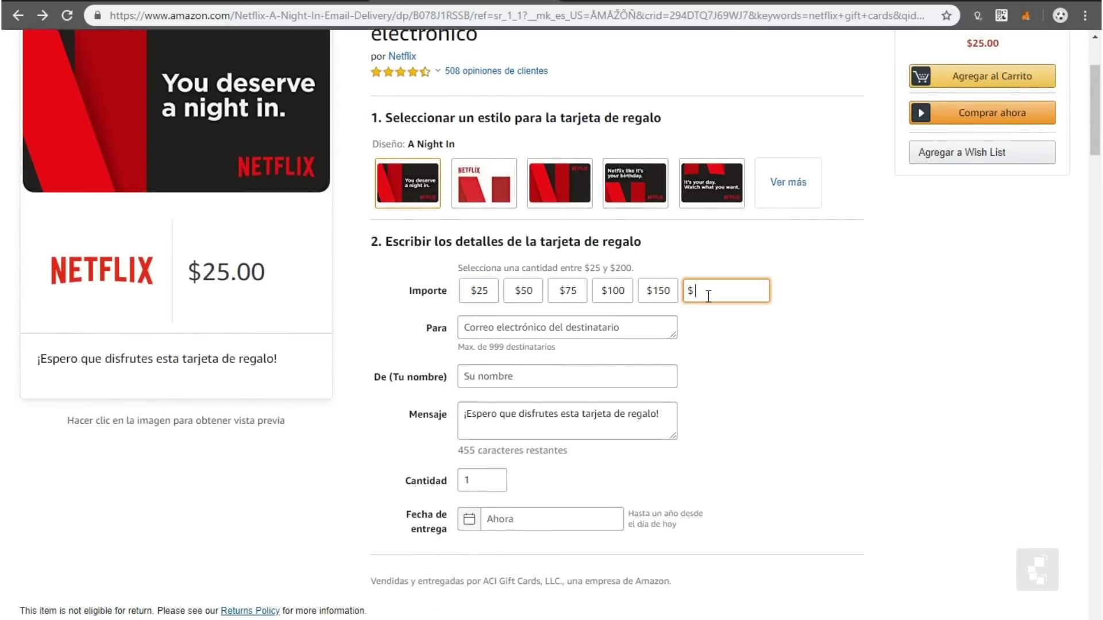
click(493, 329)
click(527, 373)
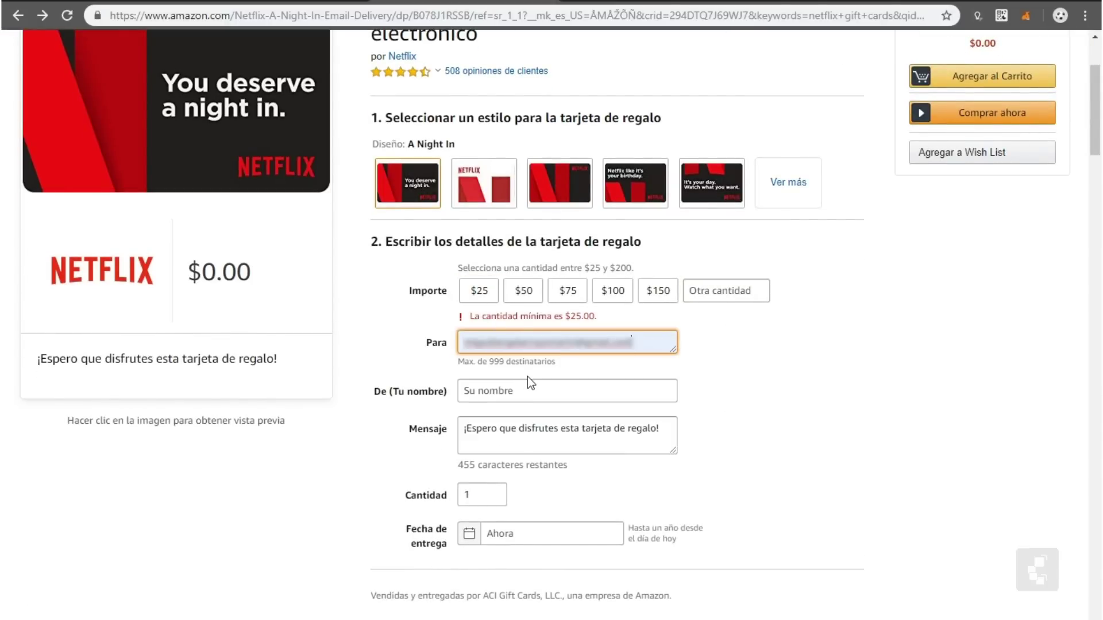
click(479, 290)
Fill in the sender's name and open the gift card message for editing
click(513, 376)
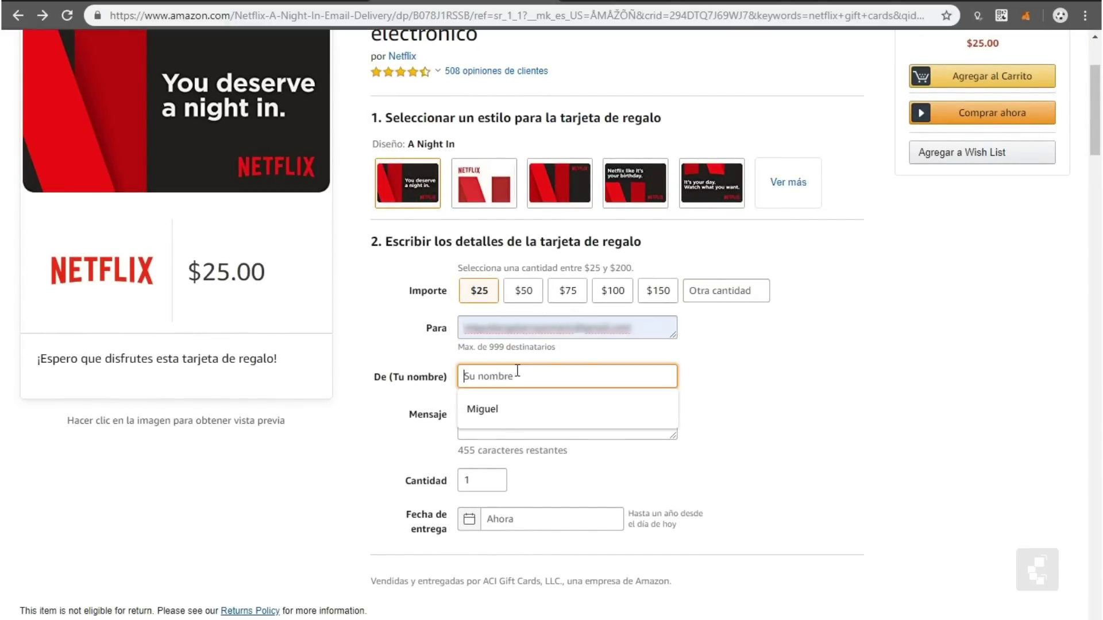
click(510, 418)
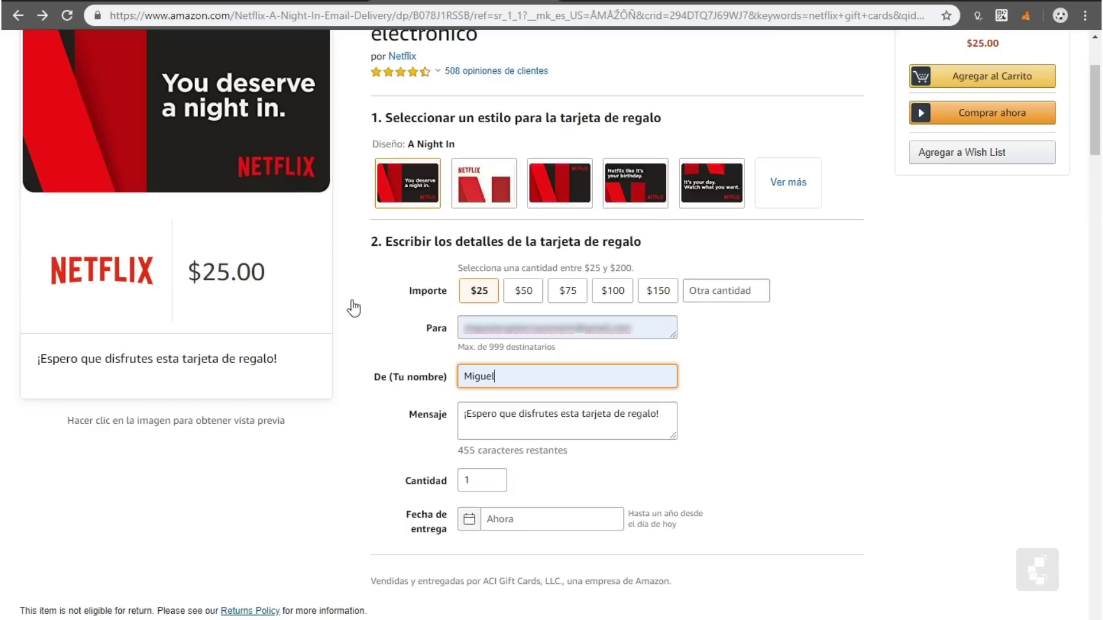
click(507, 413)
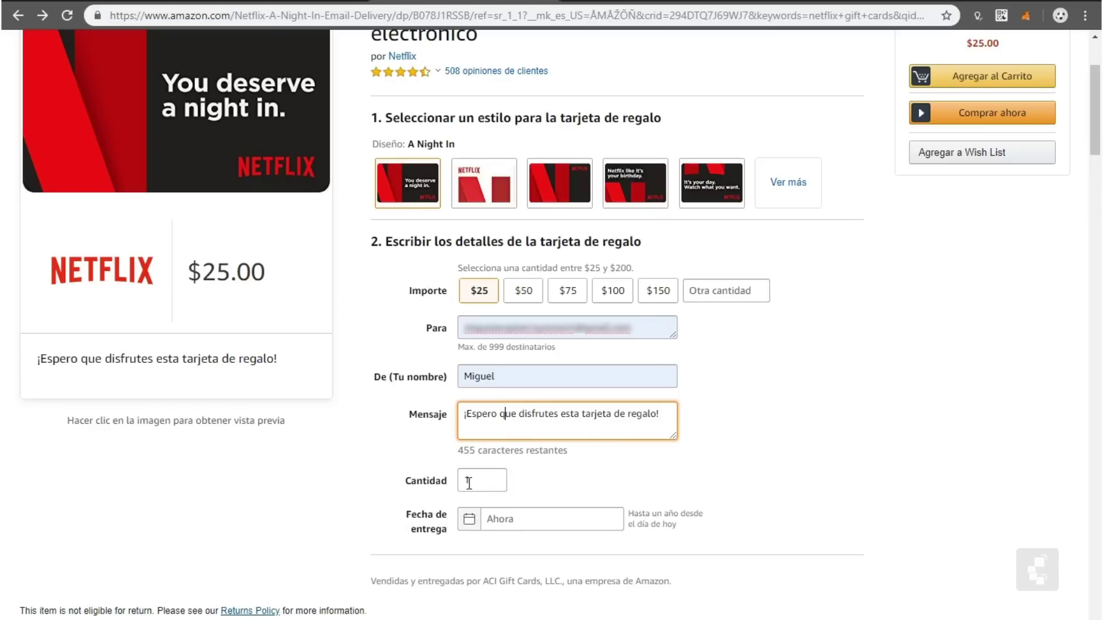